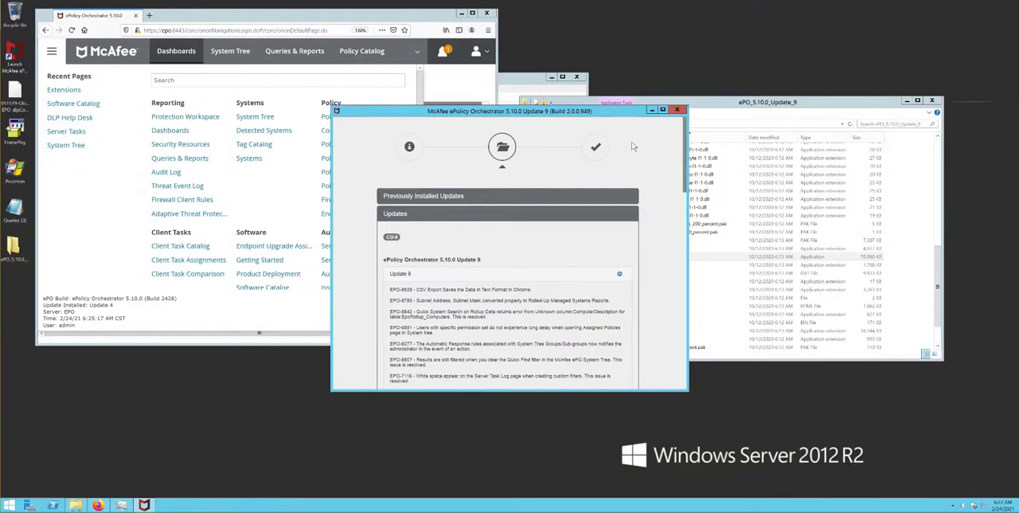
- Move and enlarge the ePolicy Orchestrator updater window, and collapse the Update 9 details
left_click_drag(623, 118, 602, 48)
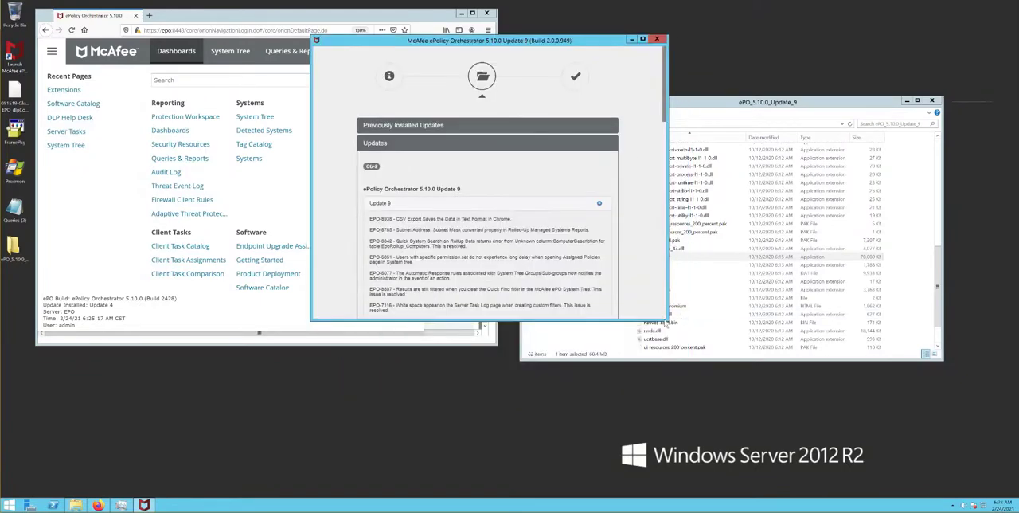
left_click_drag(667, 319, 882, 462)
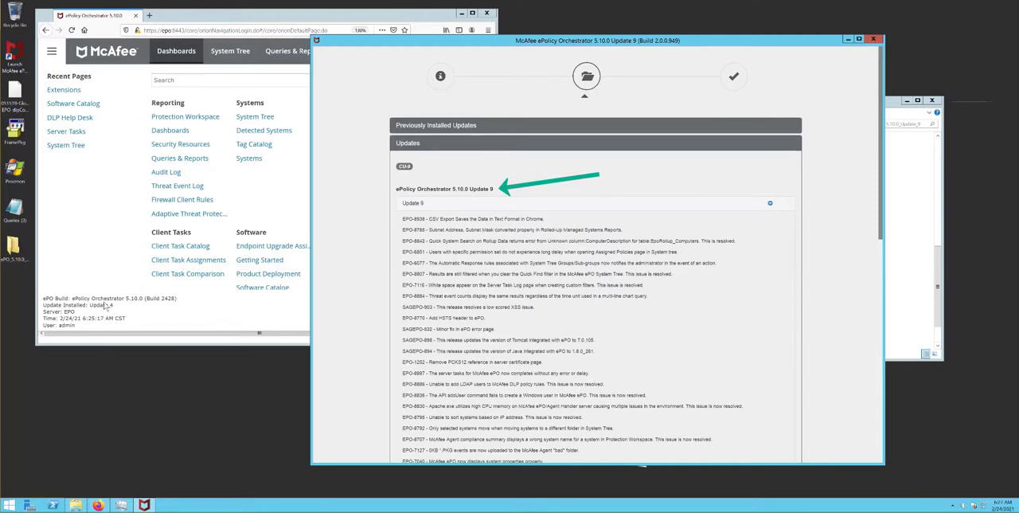
left_click(770, 204)
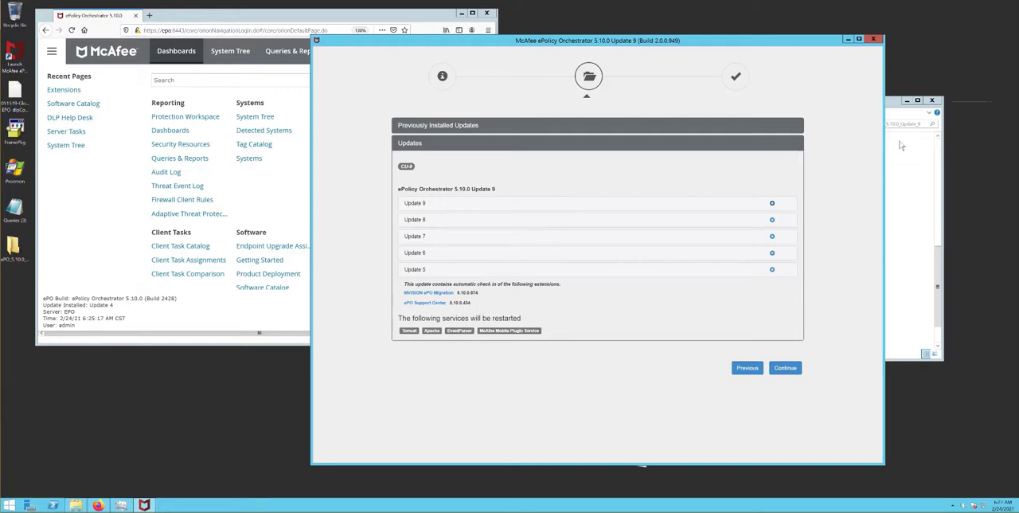
- Close the ePO_5.10.0_Update_9 folder window and fit the updater window beside the browser without overlap
left_click(900, 110)
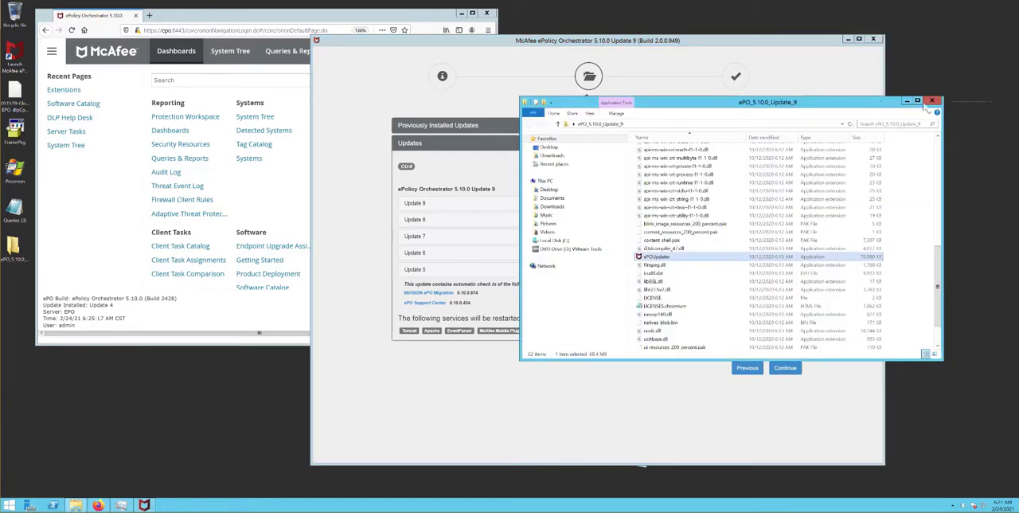
left_click(931, 102)
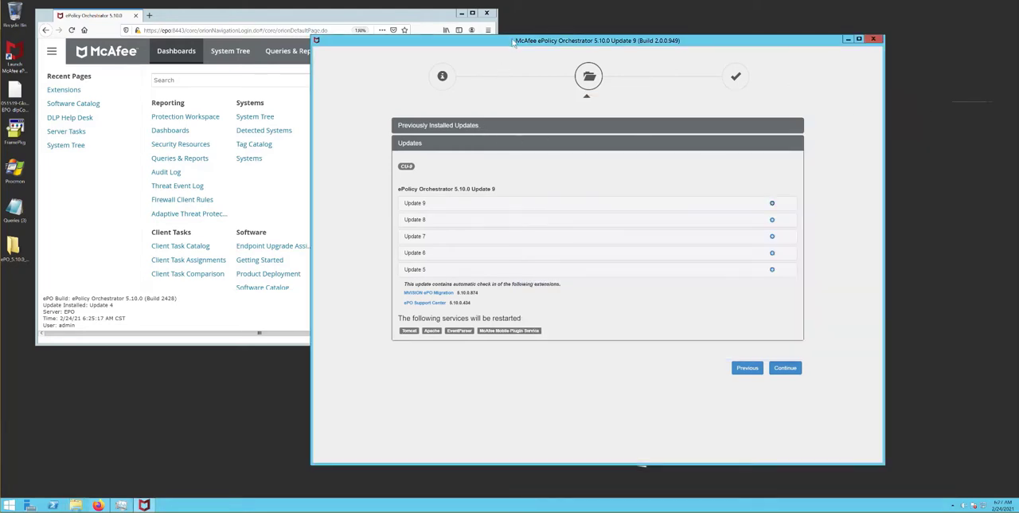
left_click_drag(513, 46, 642, 16)
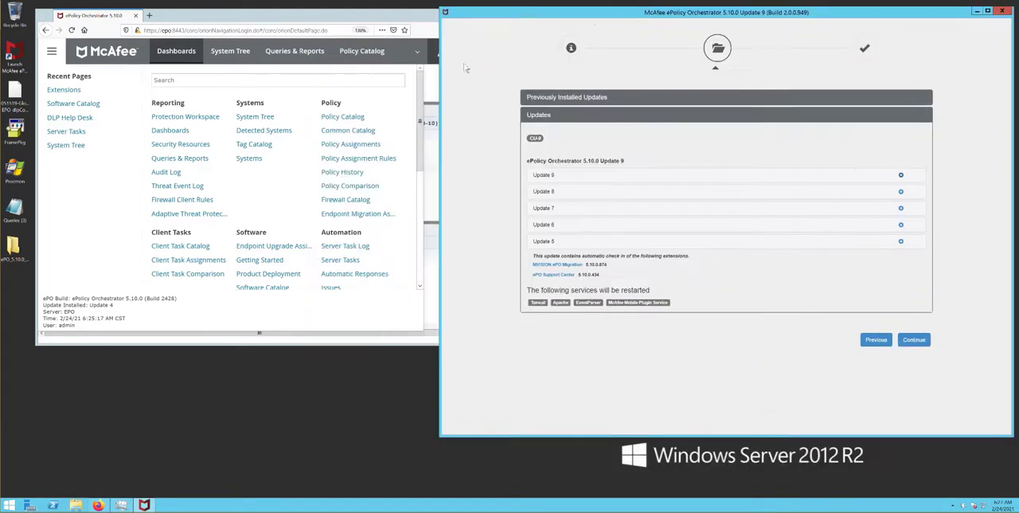
left_click_drag(440, 76, 502, 71)
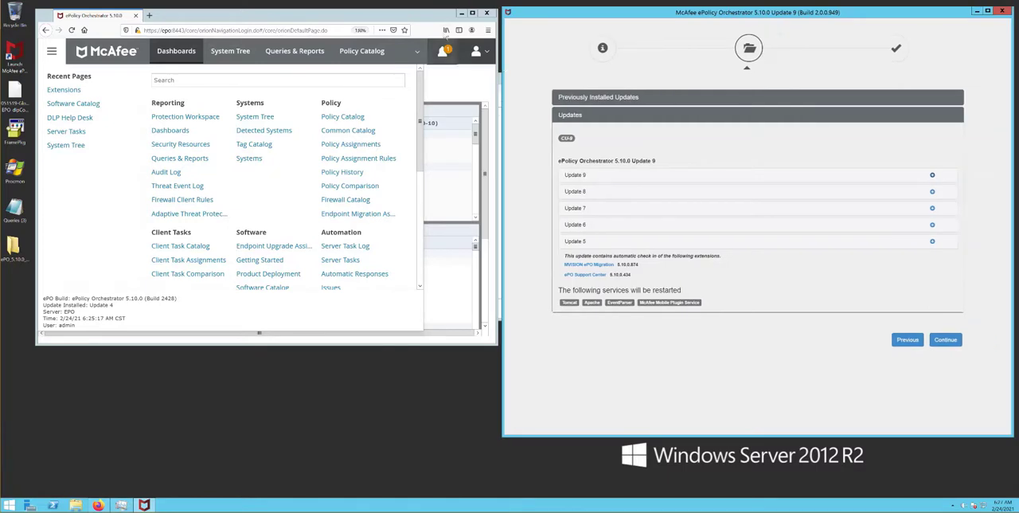
- Shift the browser window toward the screen corner and place the Task Manager window below it
left_click_drag(410, 12, 377, 6)
left_click(482, 85)
left_click_drag(482, 83, 334, 361)
- Examine the status of the McAfee Apache, Event Parser, Tomcat and MobilePluginService services in Task Manager
scroll(241, 417, "down", 4)
left_click(124, 436)
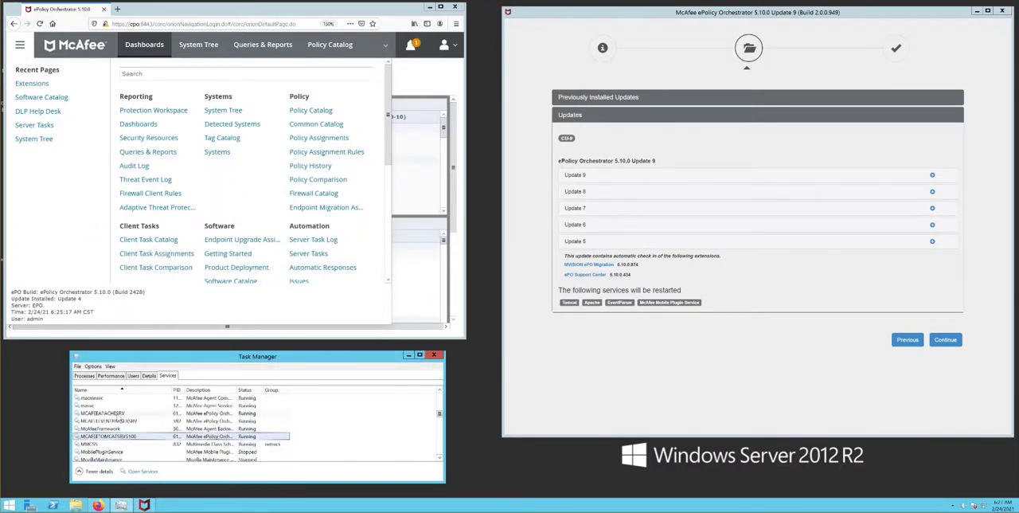
left_click(118, 415)
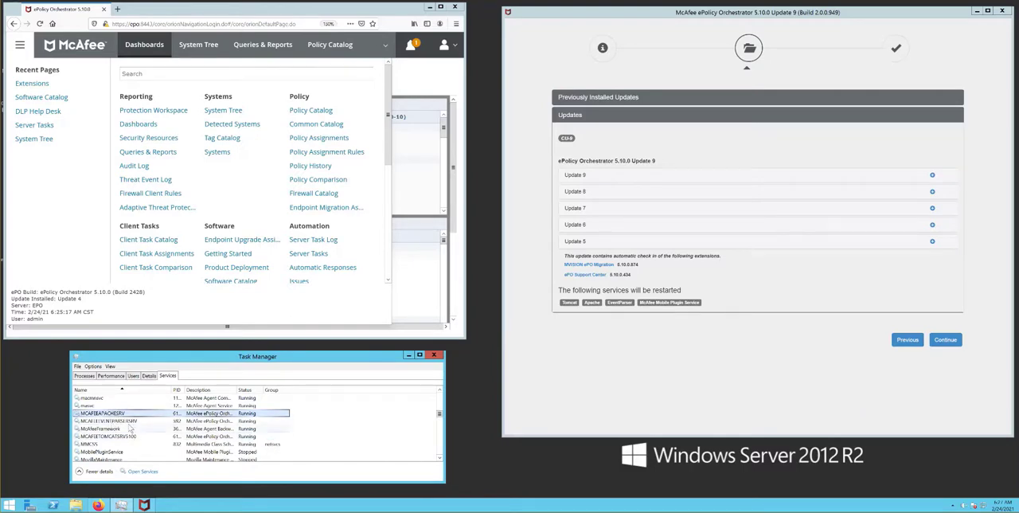
left_click(130, 421)
left_click(129, 437)
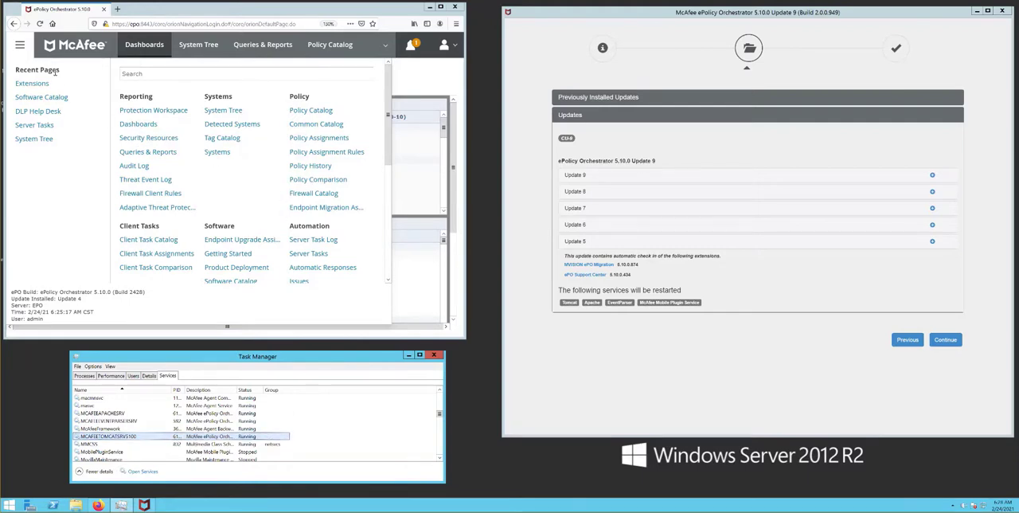
left_click(119, 414)
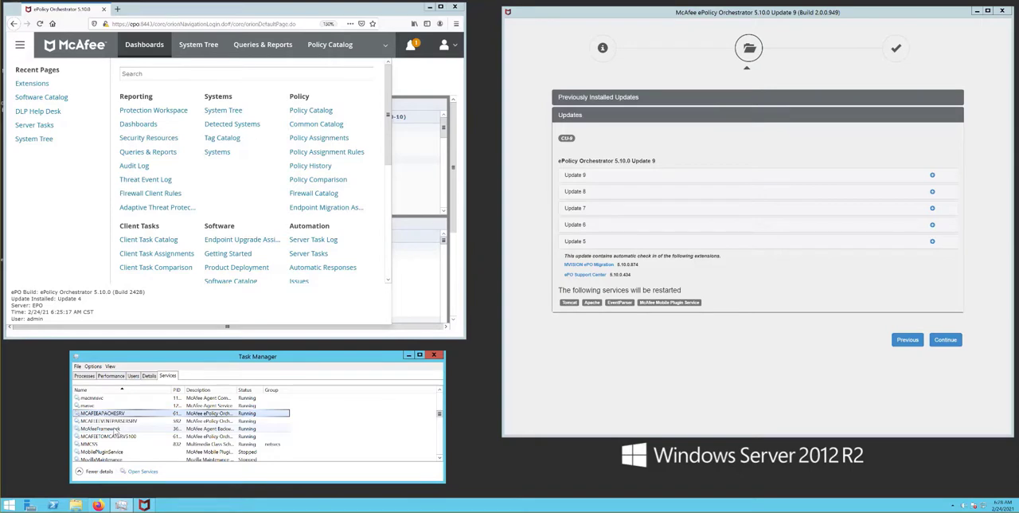
left_click(137, 421)
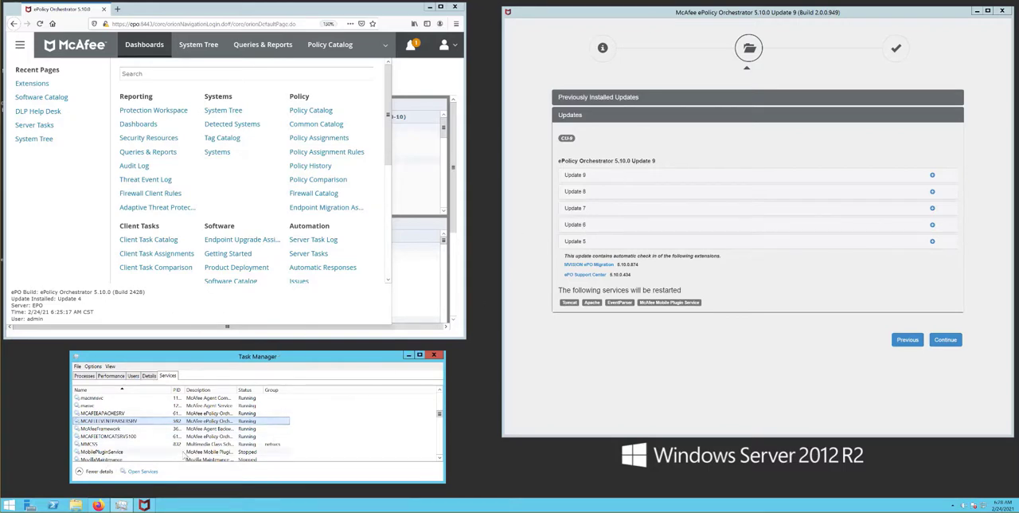
left_click(123, 452)
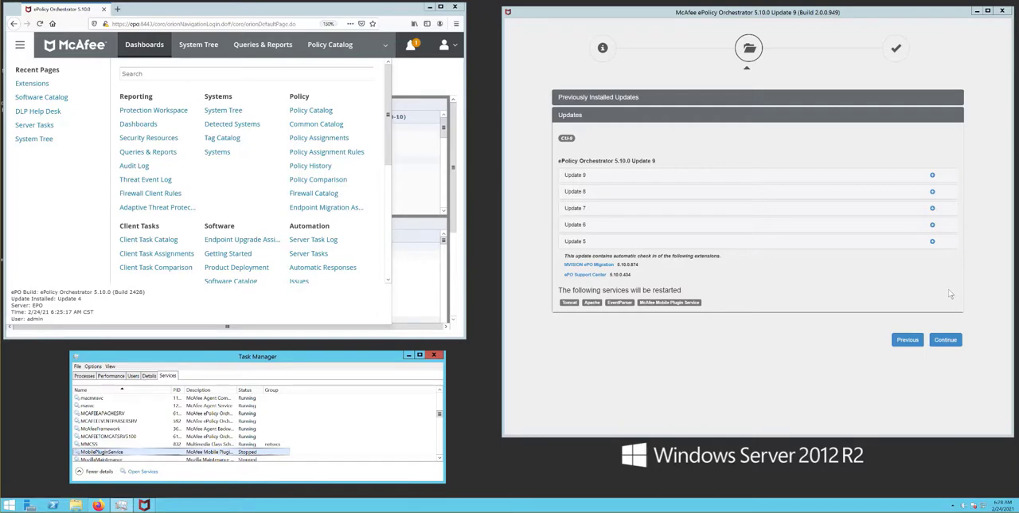
- Continue with ePolicy Orchestrator 5.10.0 Update 9 and confirm applying the changes
left_click(945, 340)
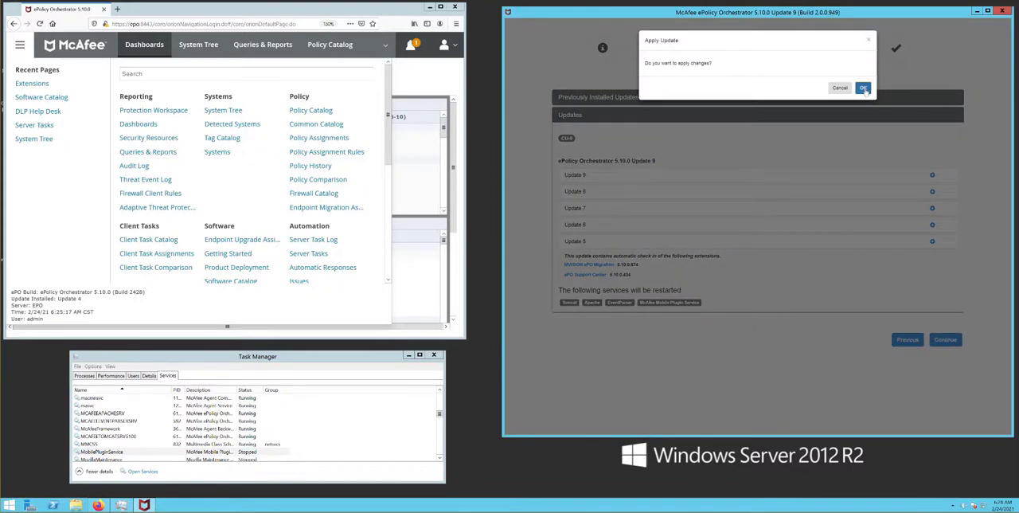
left_click(864, 88)
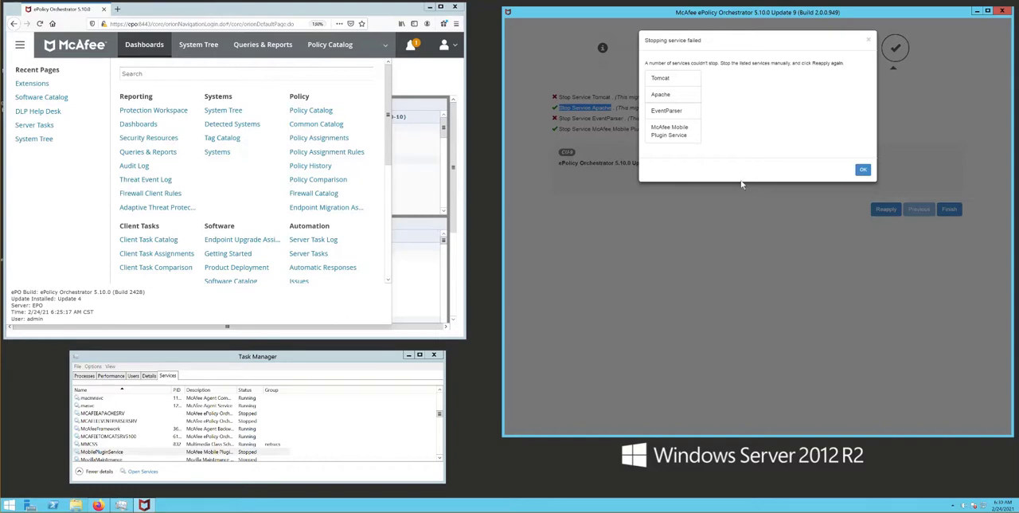
- Dismiss the stopping-service notice, stop the MCAFEETOMCATSRV5100 service manually in Task Manager and reapply the update
left_click(215, 438)
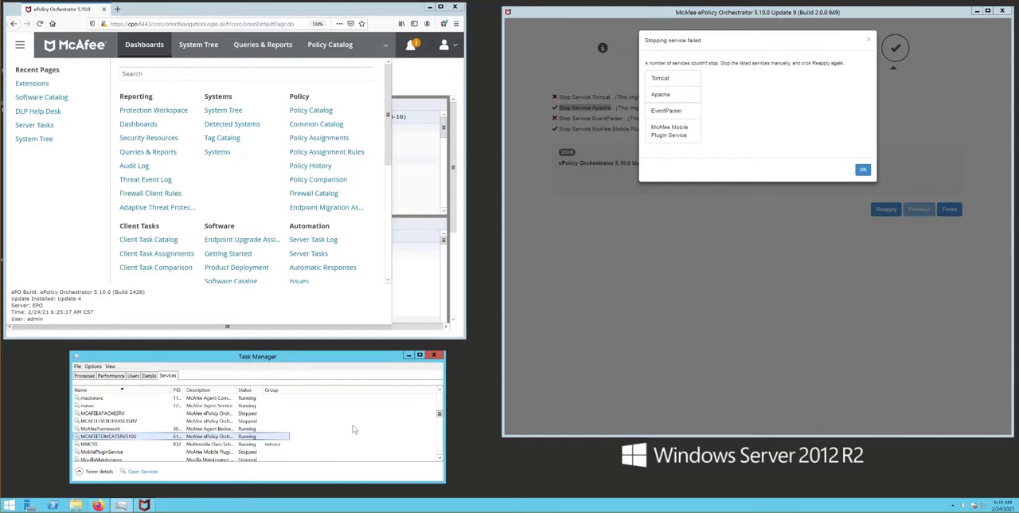
left_click(862, 171)
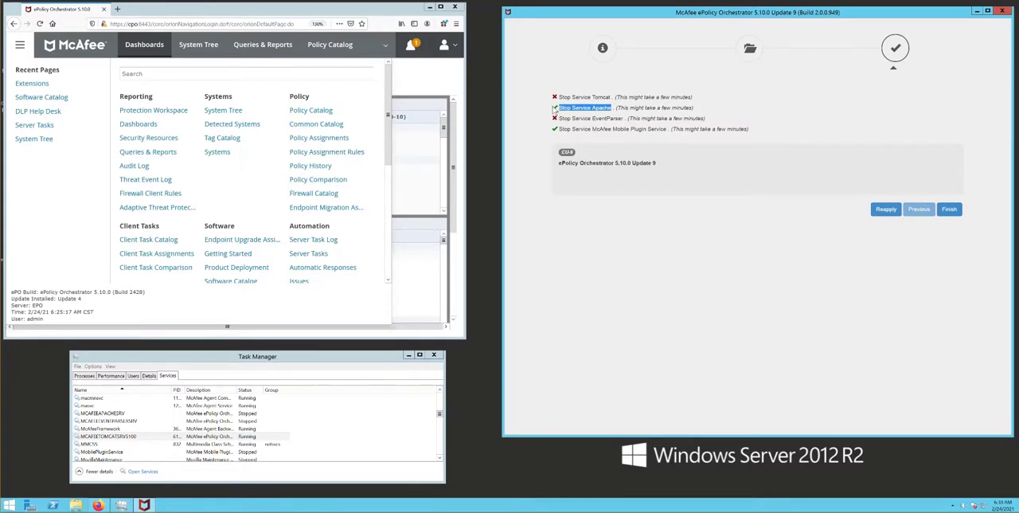
mouse_move(555, 111)
left_click(171, 437)
right_click(170, 437)
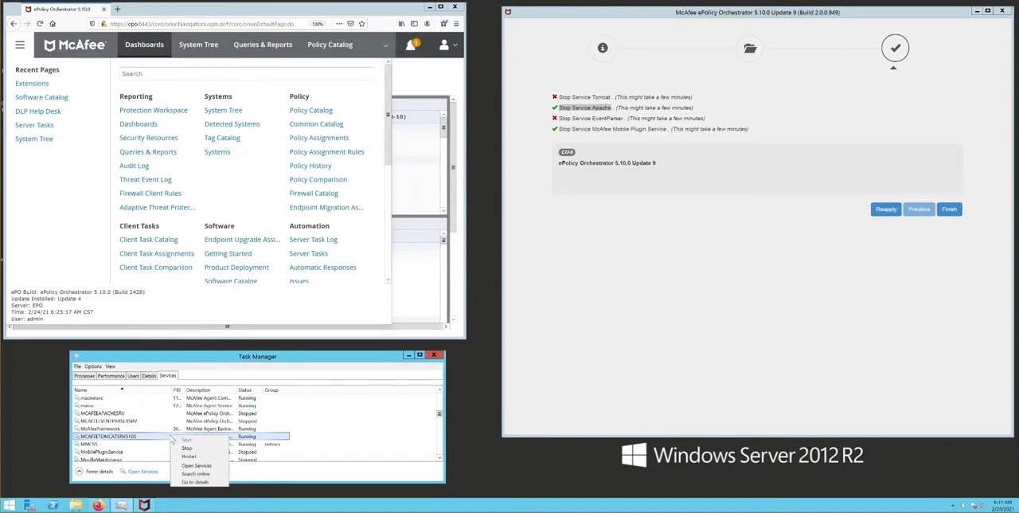
left_click(186, 447)
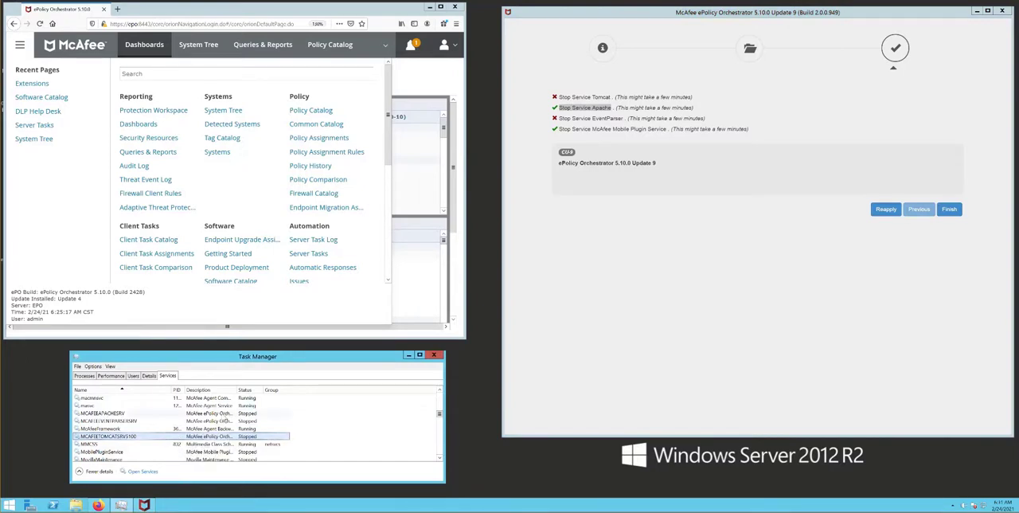
left_click(884, 211)
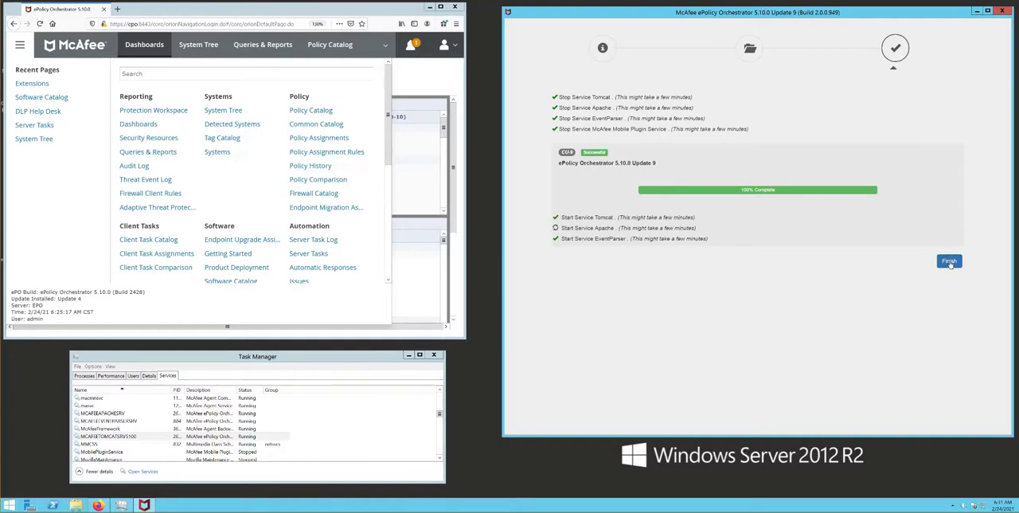
- Close the old browser session and relaunch the McAfee ePolicy Orchestrator console from the desktop
left_click(454, 7)
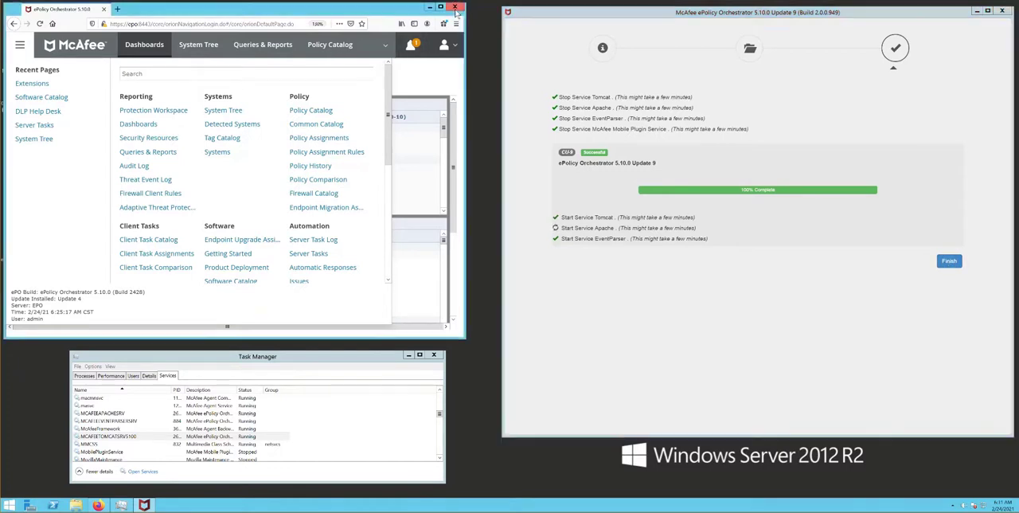
double_click(24, 64)
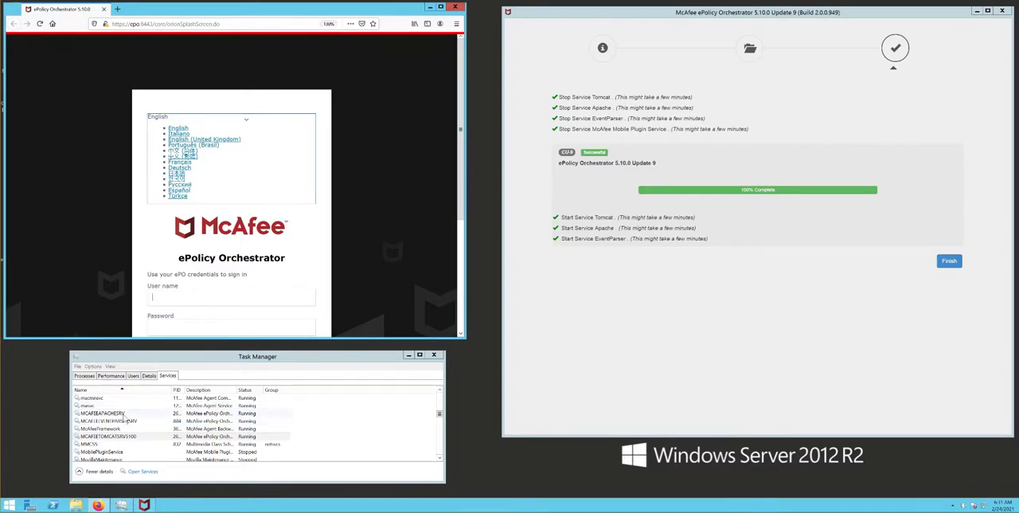
- Stop the MCAFEEAPACHESRV service and examine the notice below the console's sign-in form in an enlarged browser window
right_click(125, 419)
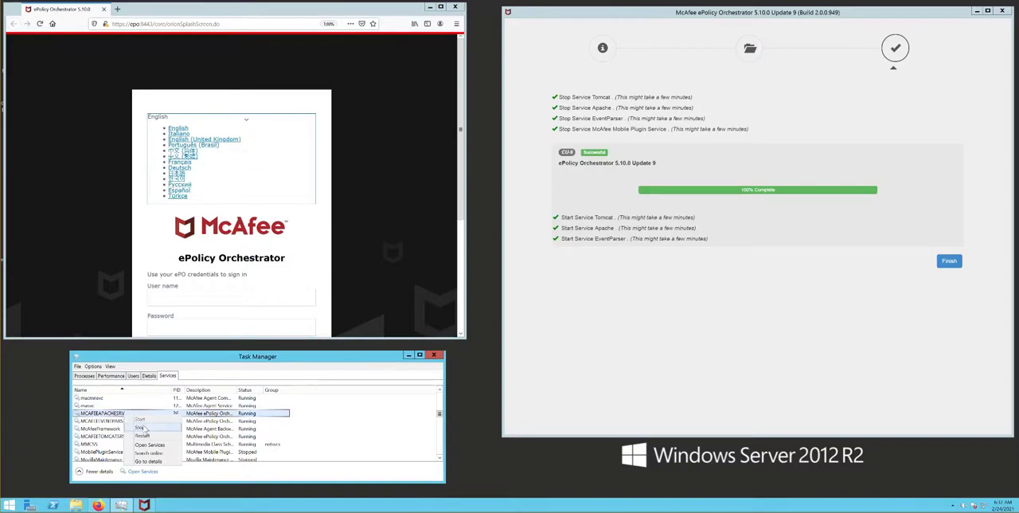
left_click(146, 429)
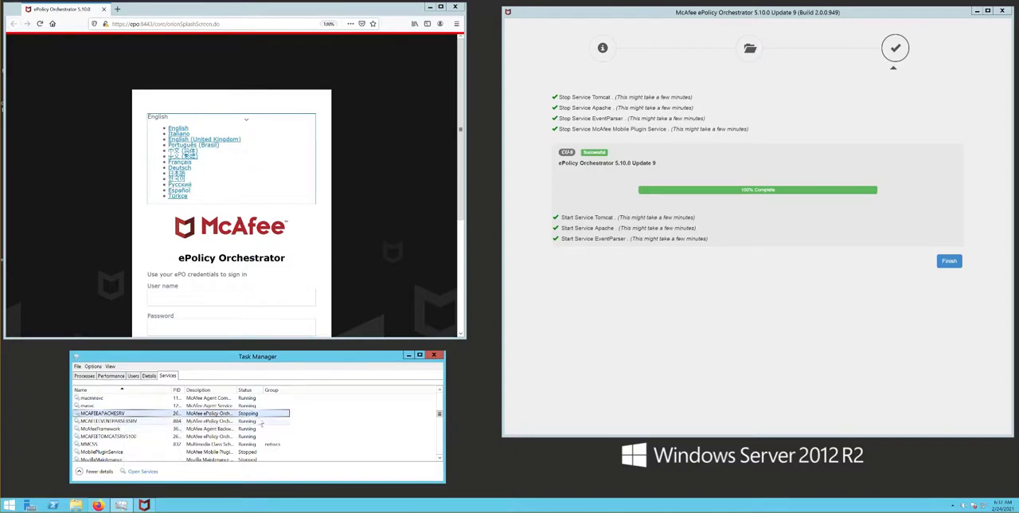
left_click(416, 273)
scroll(343, 253, "down", 3)
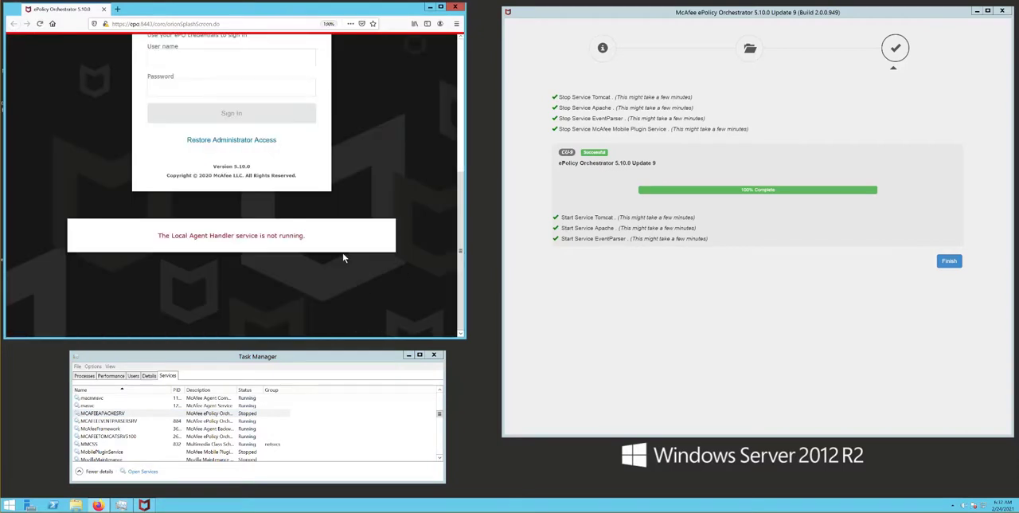
left_click_drag(462, 336, 905, 459)
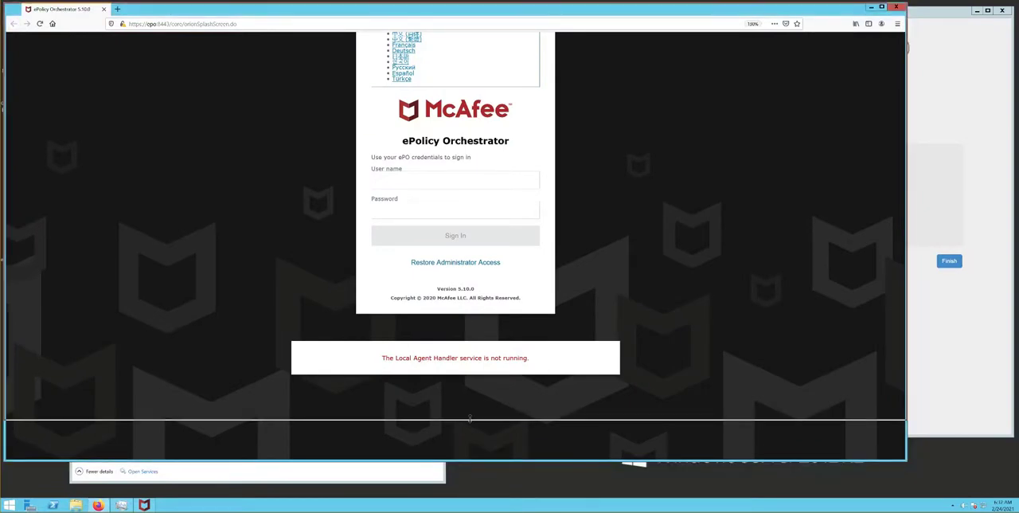
left_click_drag(466, 461, 501, 495)
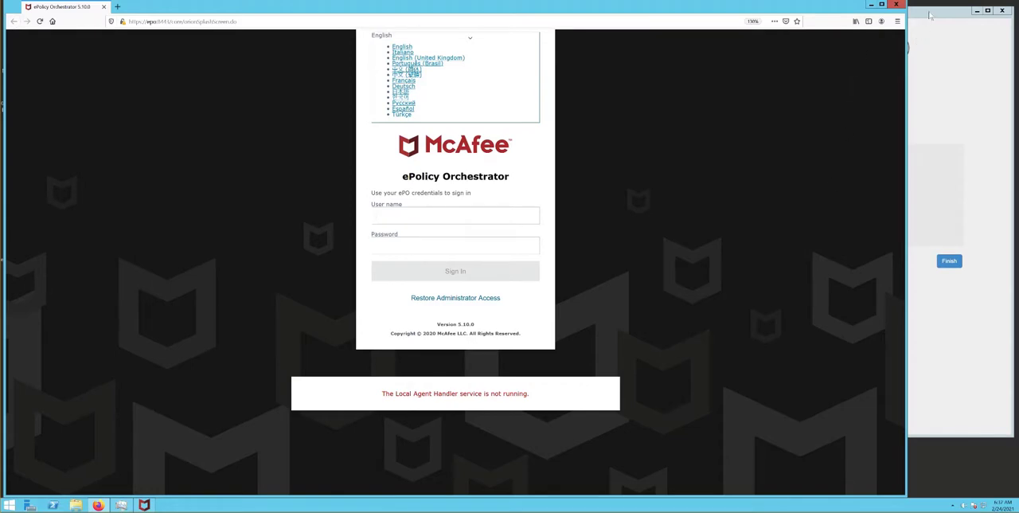
- Minimize the browser and start the MCAFEEAPACHESRV service again in Task Manager
left_click(871, 5)
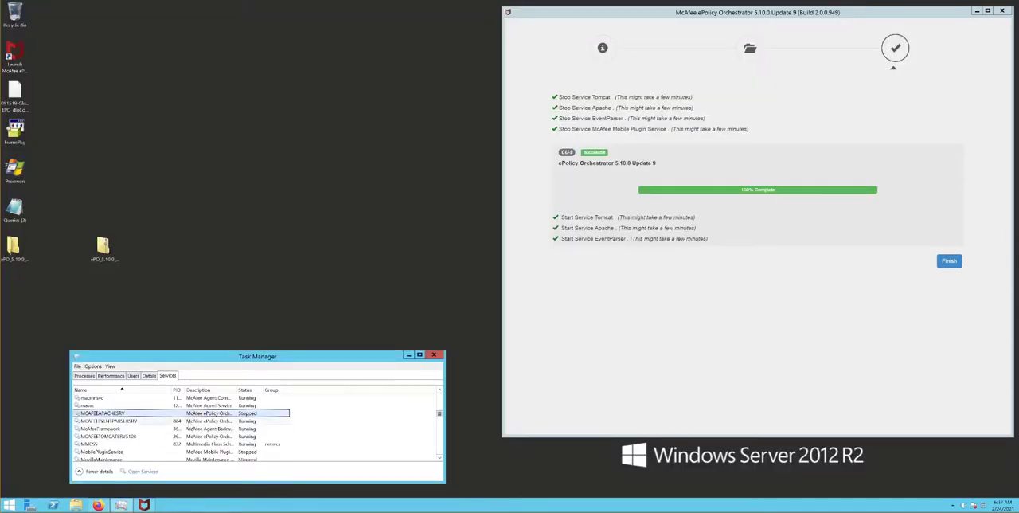
right_click(129, 417)
left_click(149, 420)
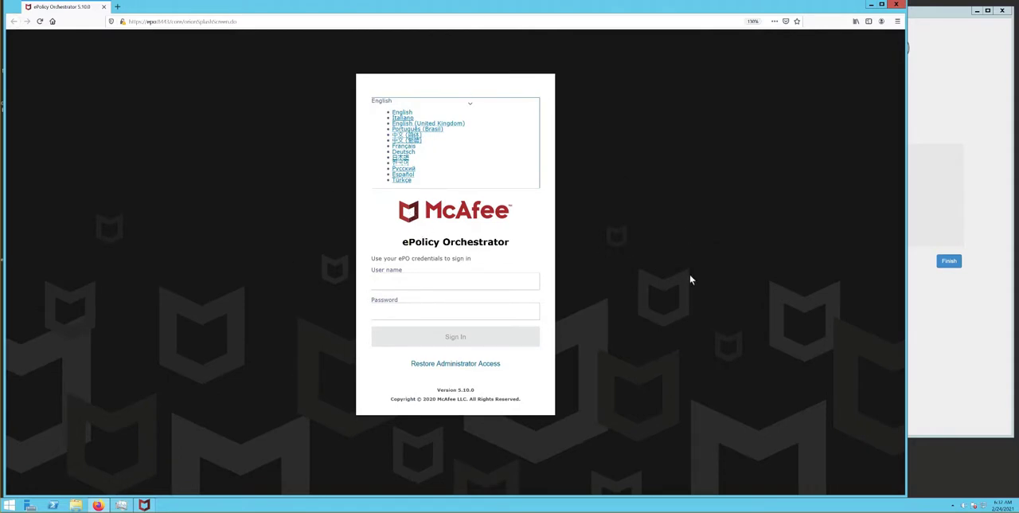
- Switch the sign-in page language to Italiano and back to English
left_click(403, 116)
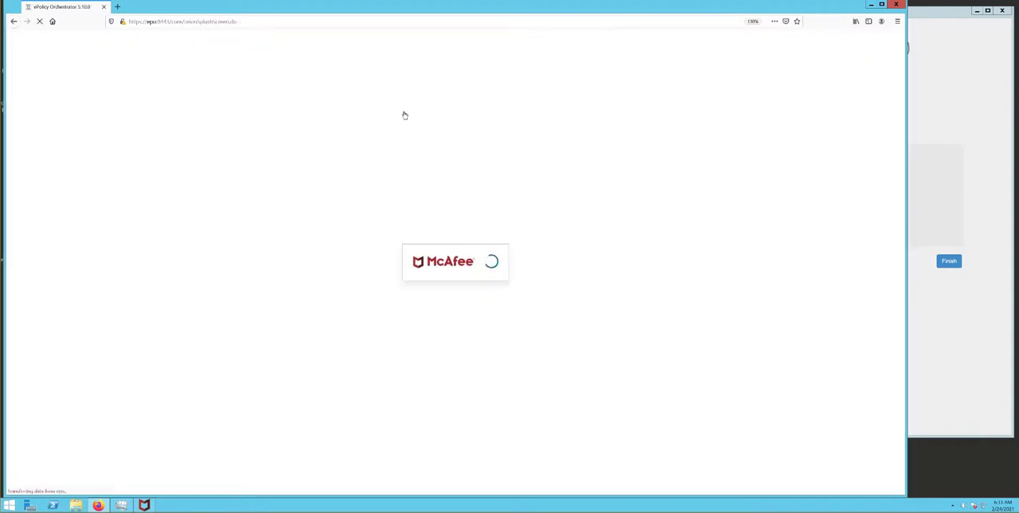
left_click(402, 132)
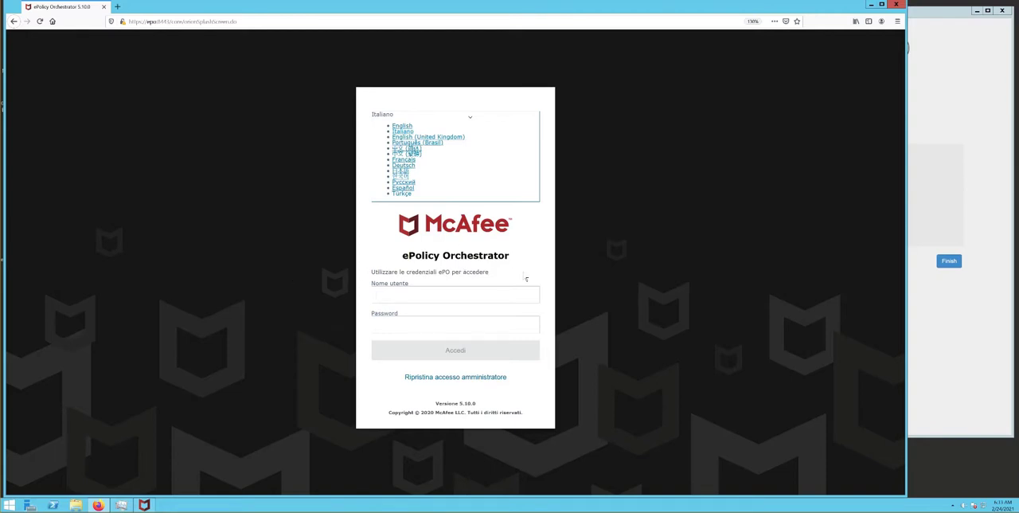
left_click(404, 128)
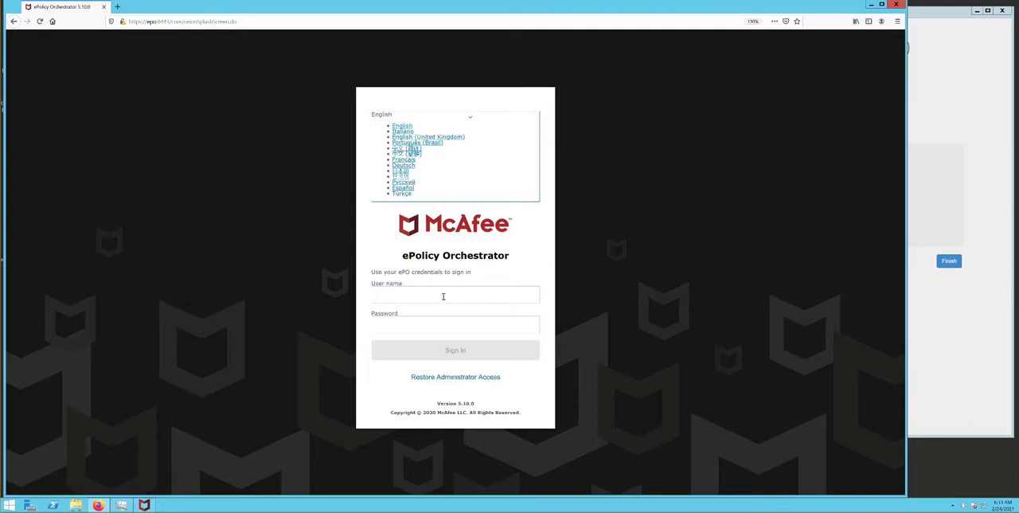
- Sign in to ePolicy Orchestrator with the user name admin and the account password
left_click(441, 294)
type("admin")
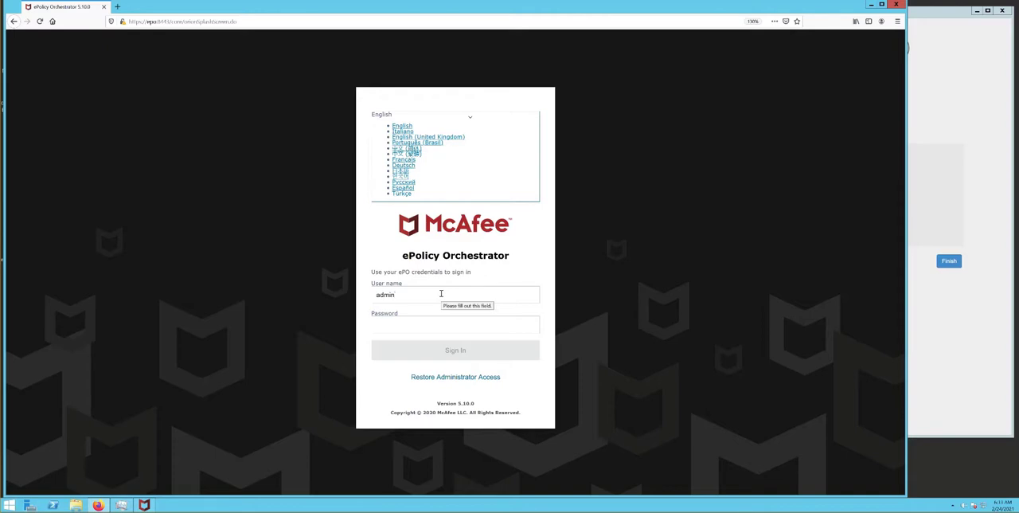
key("Tab")
type("******")
key("Return")
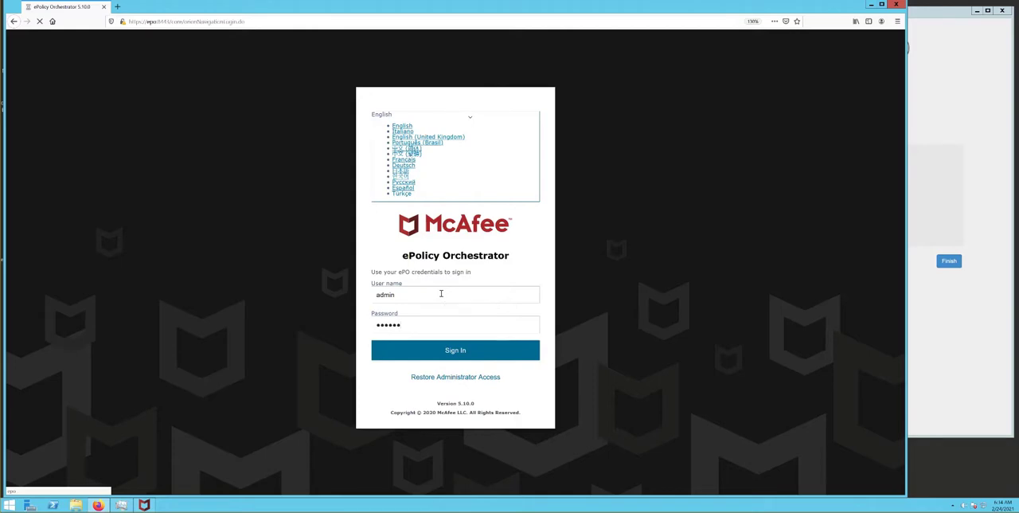
- Check the installed update version in the console's main menu footer and close the menu
left_click(20, 42)
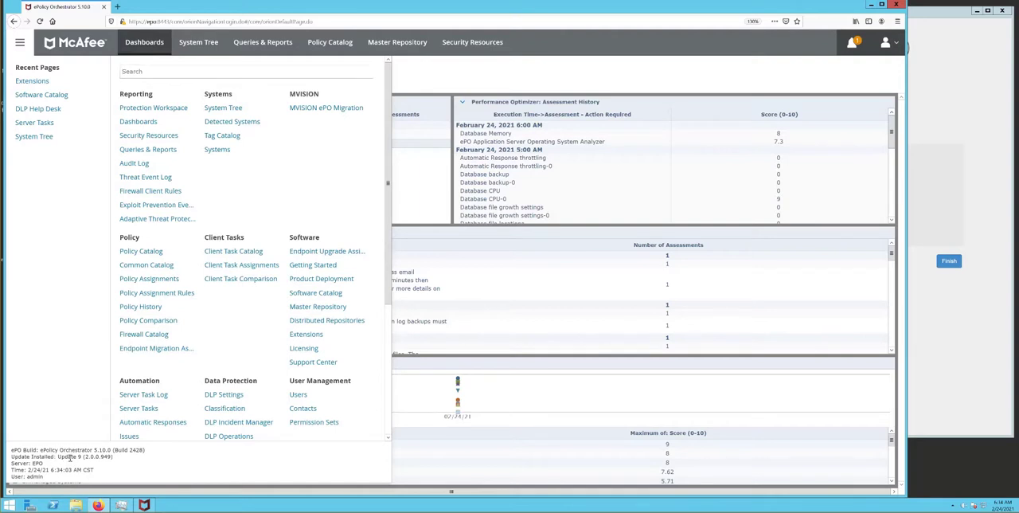
left_click_drag(58, 457, 83, 457)
left_click(678, 43)
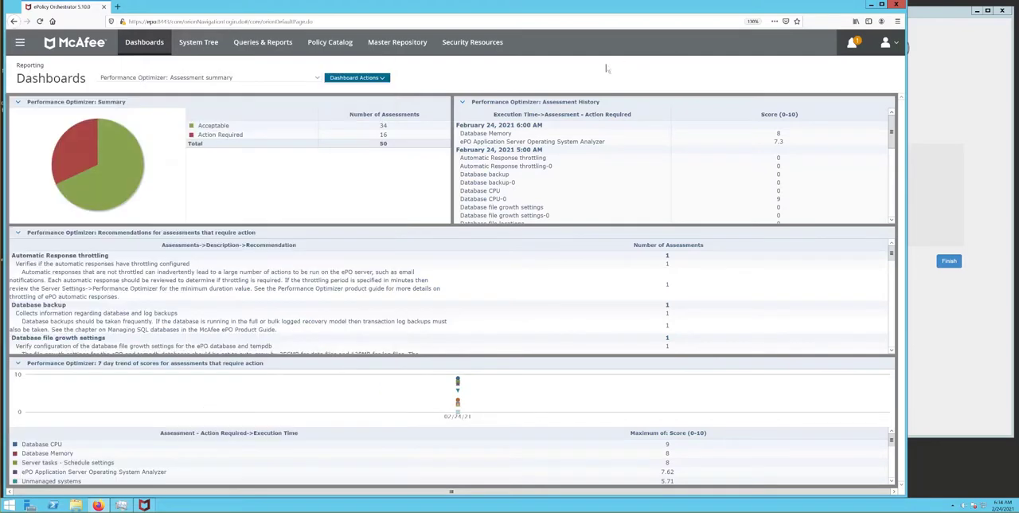